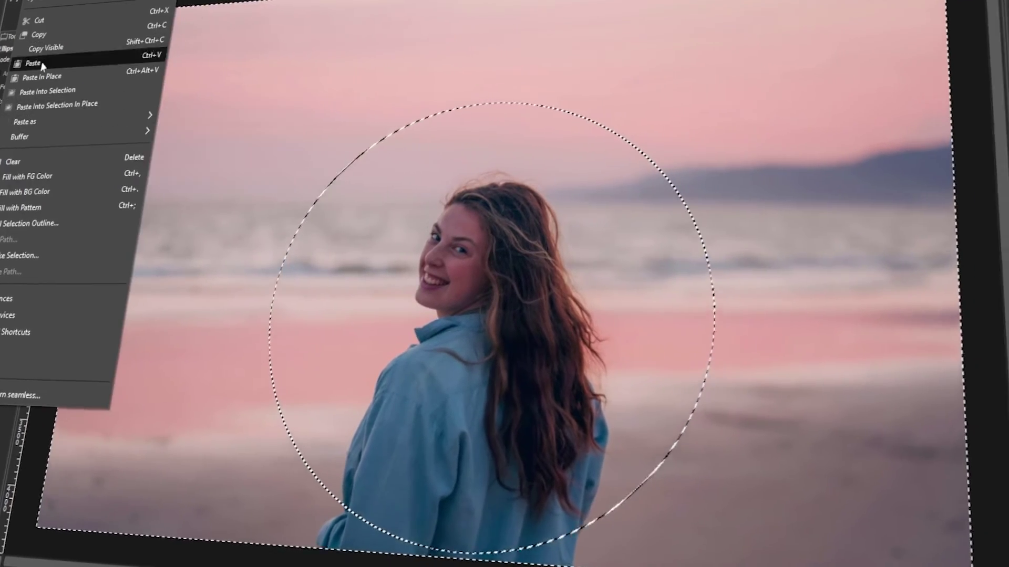
- Open the unedited beach portrait JPEG as a single layer with no edits
{"action": "key", "text": "Escape"}
{"action": "key", "text": "Delete"}
{"action": "key", "text": "ctrl+shift+a"}
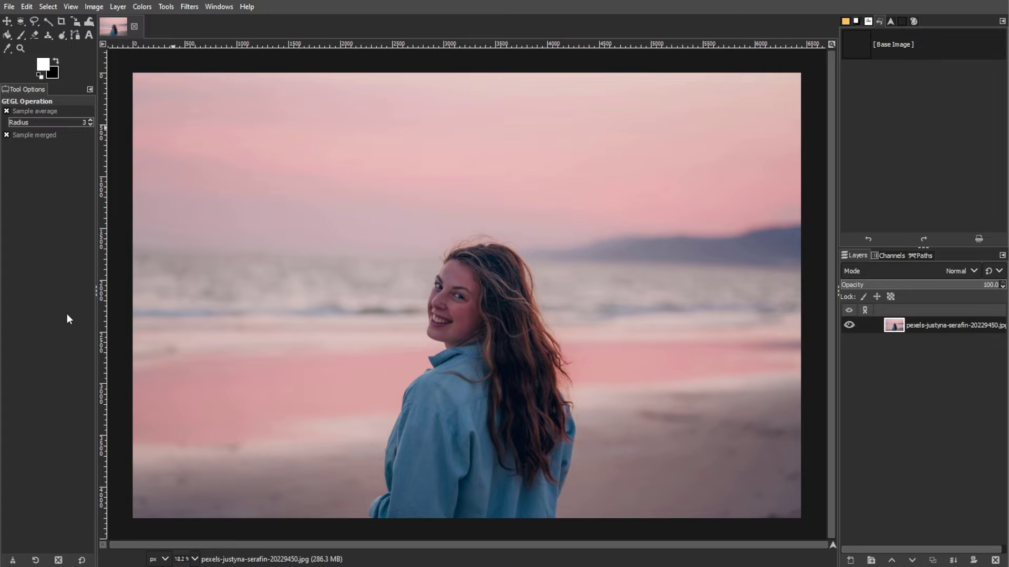
- Confirm the layer supports transparency in the Layer menu and activate Ellipse Select
{"action": "left_click", "coordinate": [117, 7]}
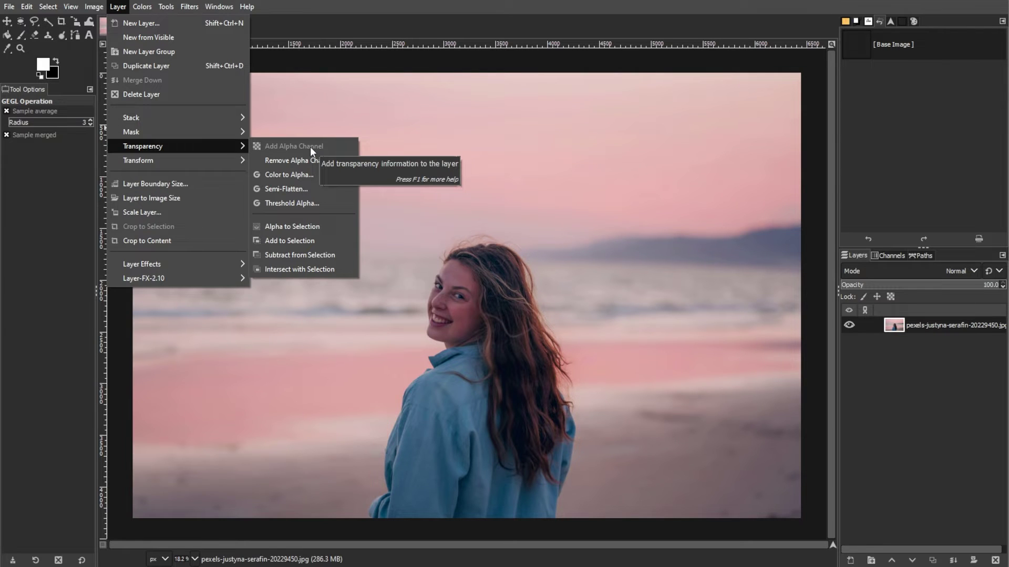
{"action": "left_click", "coordinate": [21, 22]}
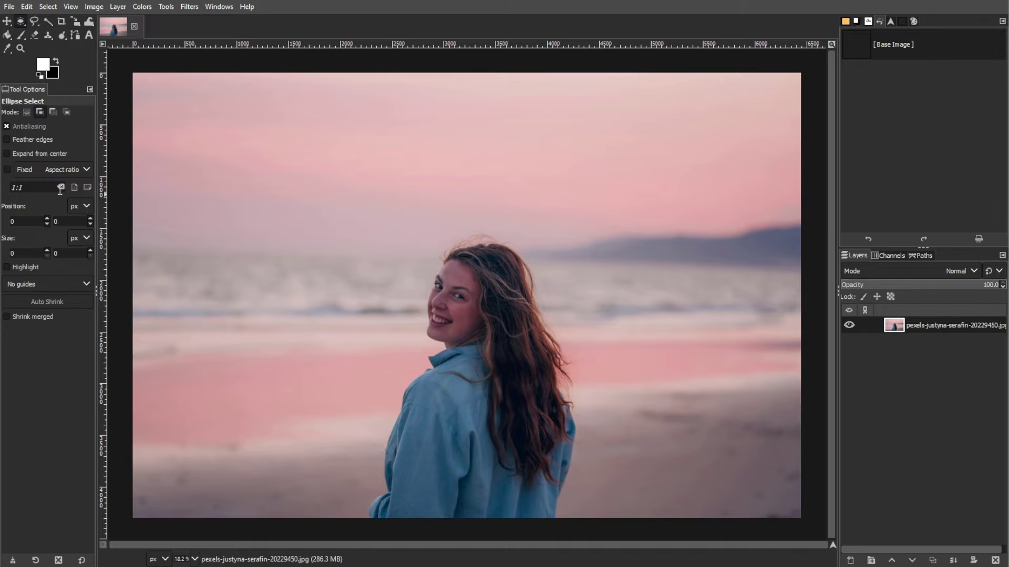
{"action": "left_click", "coordinate": [218, 6]}
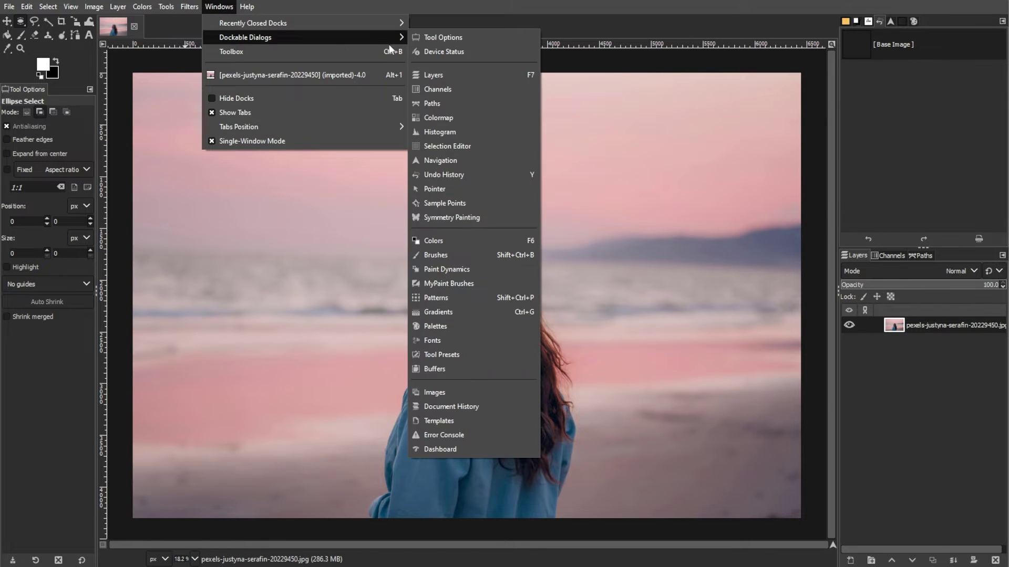
- Show Tool Options and lock Ellipse Select to a fixed 1:1 aspect ratio
{"action": "left_click", "coordinate": [461, 38]}
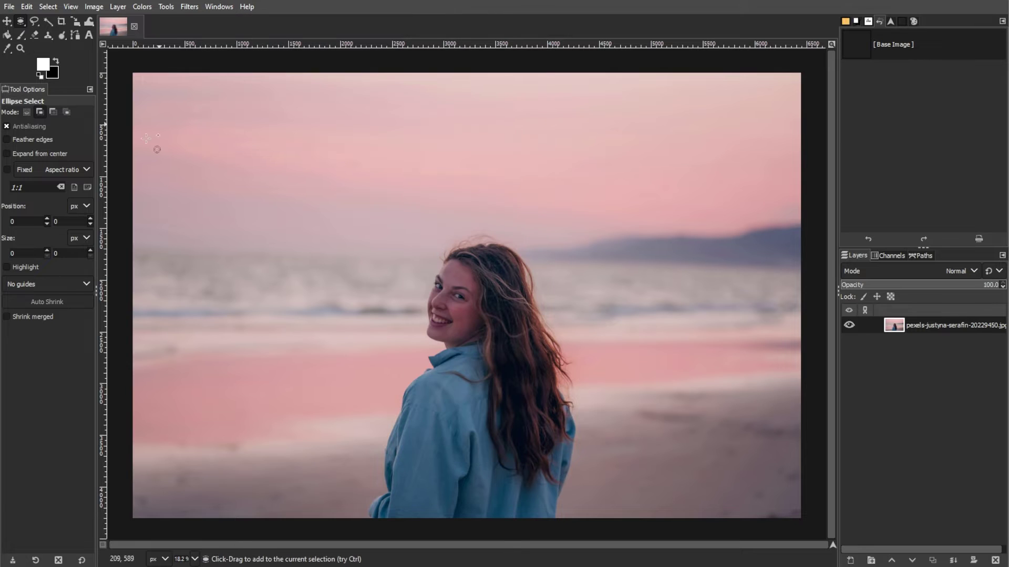
{"action": "left_click", "coordinate": [7, 171]}
- Draw a roughly 3234-pixel circular selection and centre it on the woman
{"action": "mouse_move", "coordinate": [287, 171]}
{"action": "left_mouse_down"}
{"action": "mouse_move", "coordinate": [649, 491]}
{"action": "mouse_move", "coordinate": [634, 468]}
{"action": "left_mouse_up"}
{"action": "left_click_drag", "start_coordinate": [587, 412], "coordinate": [605, 414]}
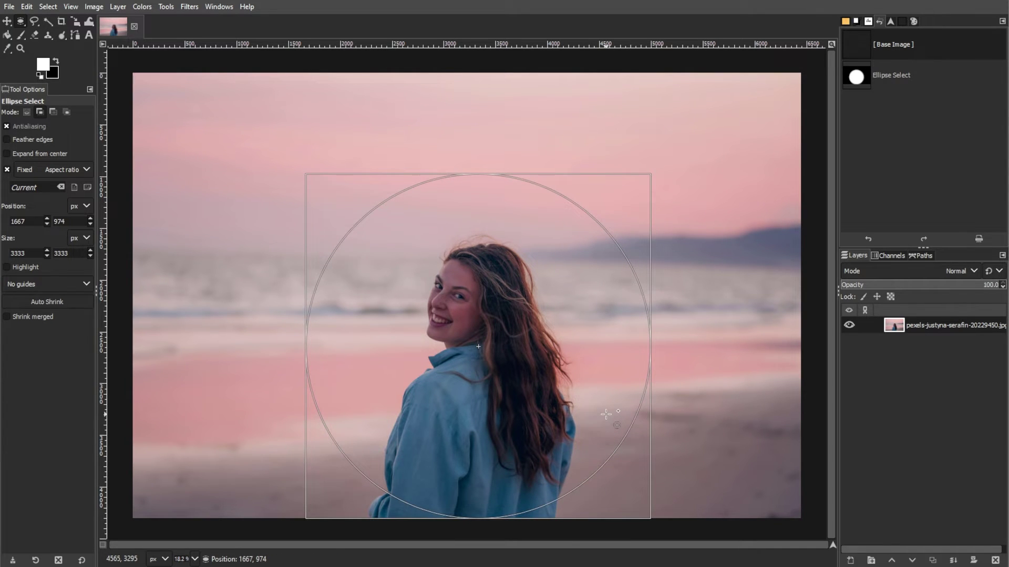
{"action": "left_click_drag", "start_coordinate": [636, 182], "coordinate": [620, 190]}
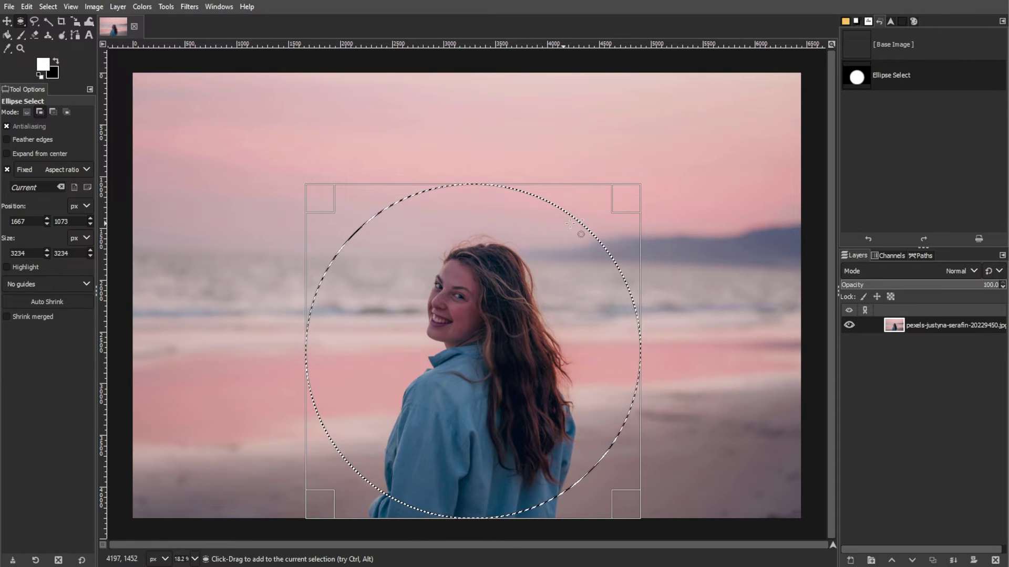
{"action": "left_click_drag", "start_coordinate": [569, 225], "coordinate": [559, 227]}
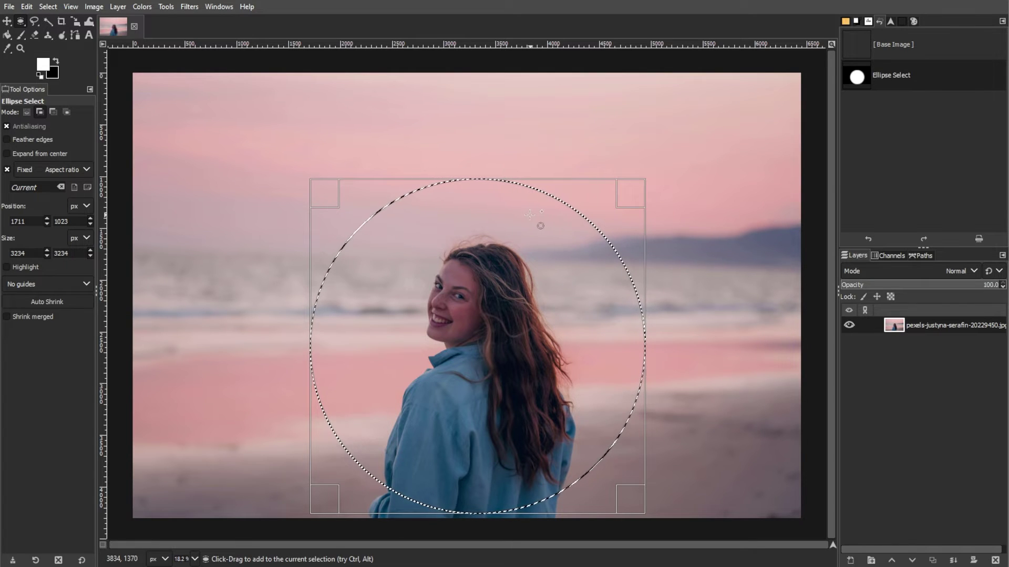
- Invert the selection, clear the surroundings to transparency, and deselect all
{"action": "left_click", "coordinate": [48, 7]}
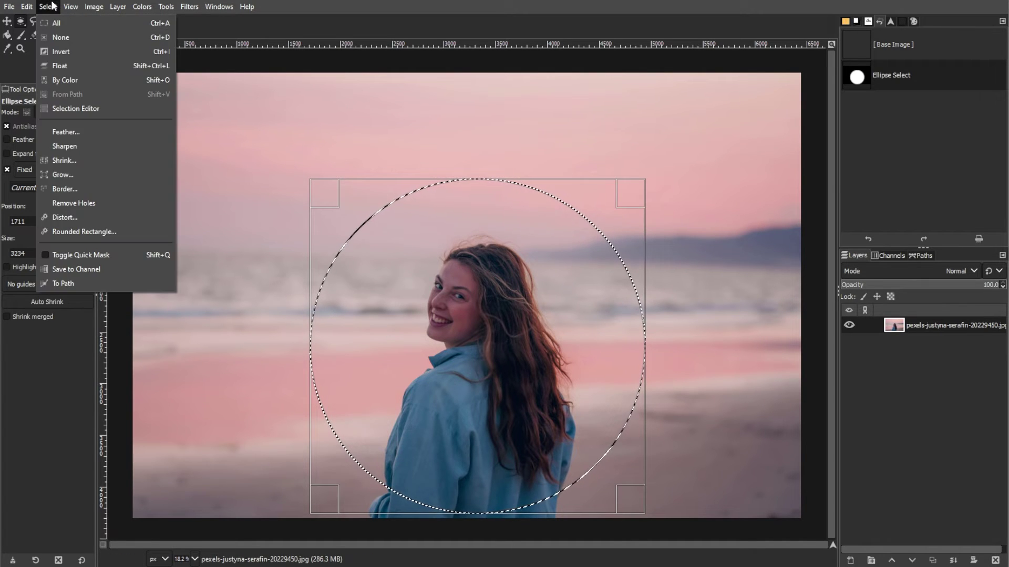
{"action": "left_click", "coordinate": [58, 50]}
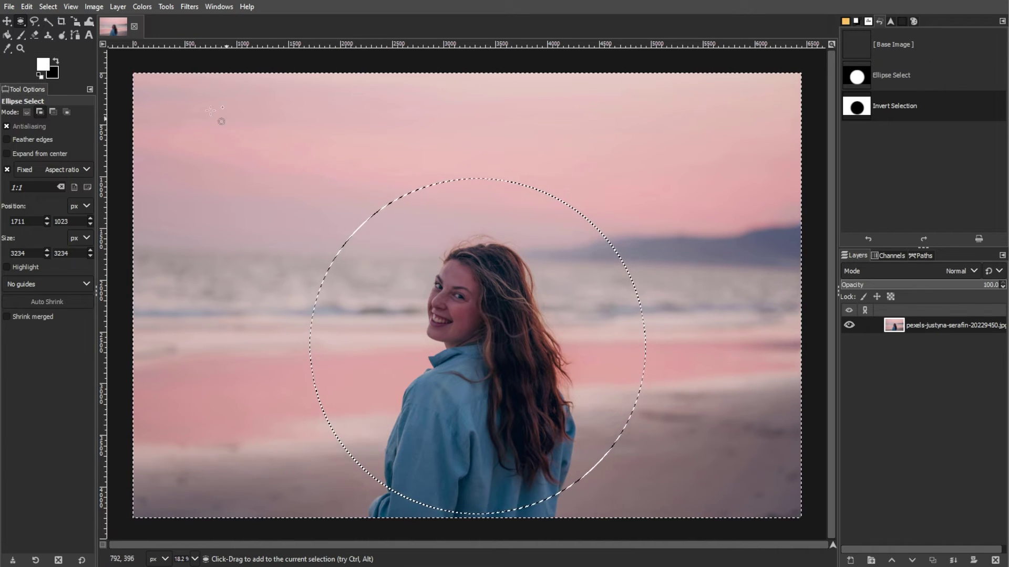
{"action": "left_click", "coordinate": [25, 7]}
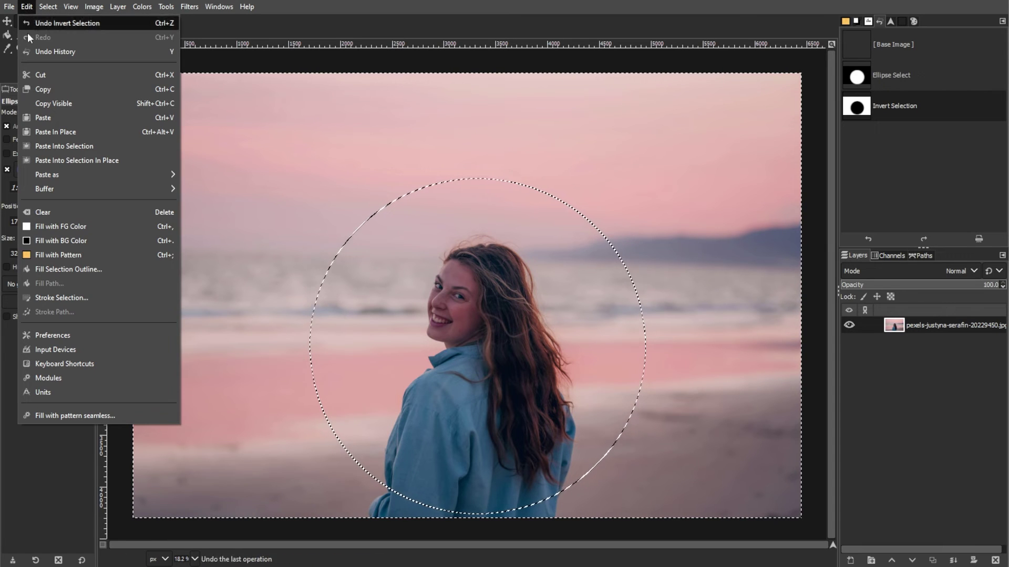
{"action": "left_click", "coordinate": [79, 212]}
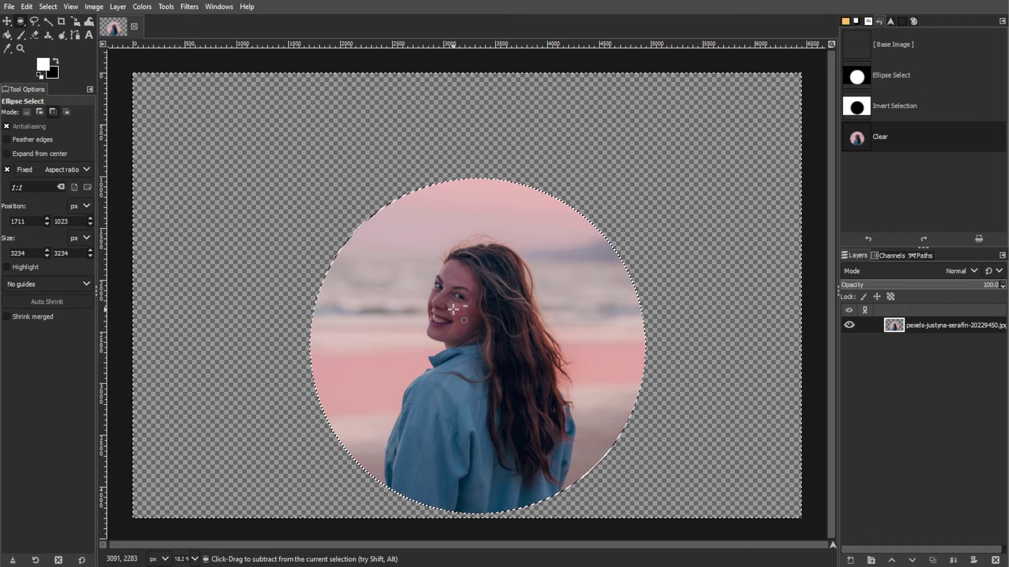
{"action": "key", "text": "ctrl+shift+a"}
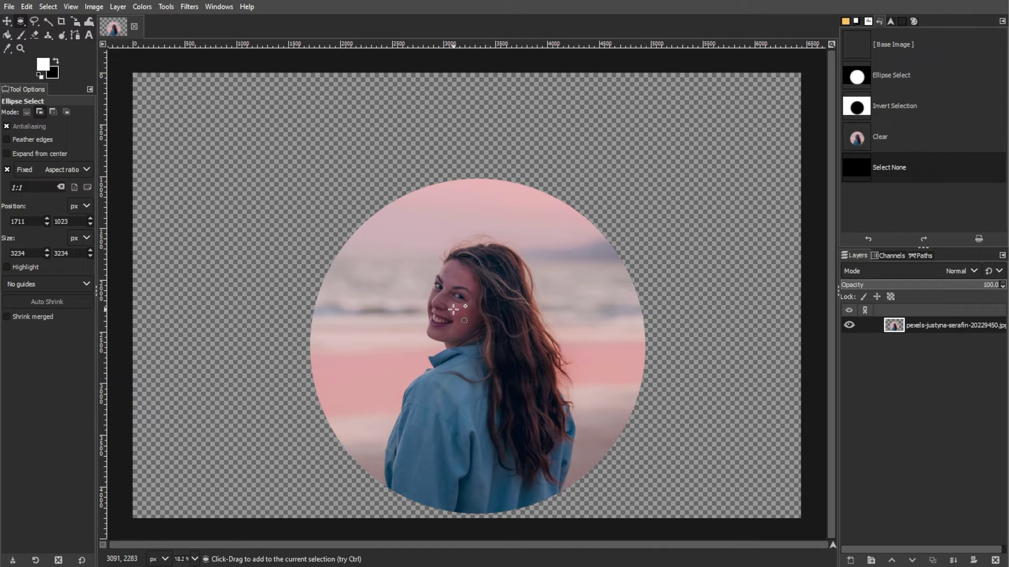
- Crop the canvas to content, leaving a square around the circular portrait
{"action": "left_click", "coordinate": [91, 7]}
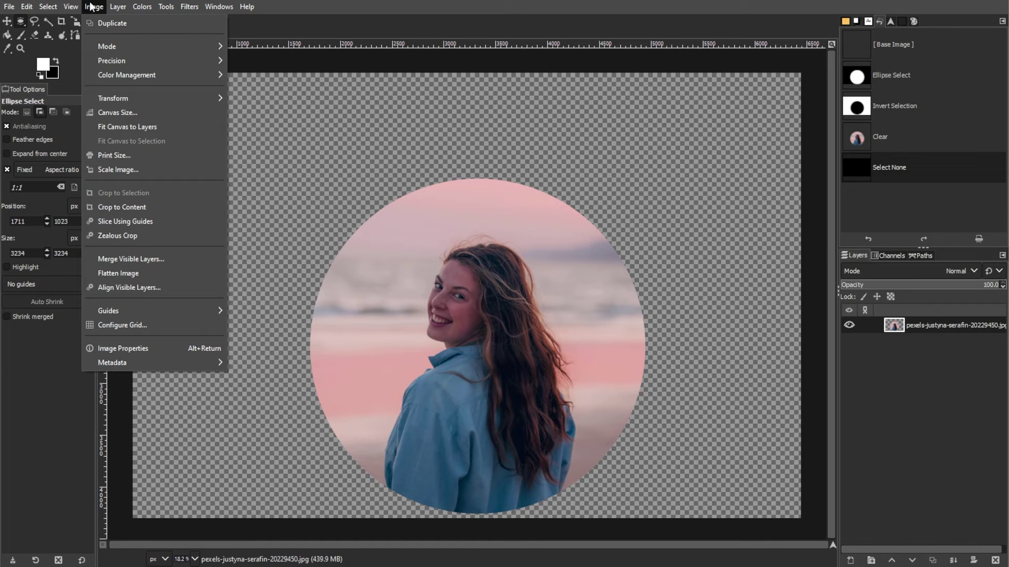
{"action": "left_click", "coordinate": [121, 207]}
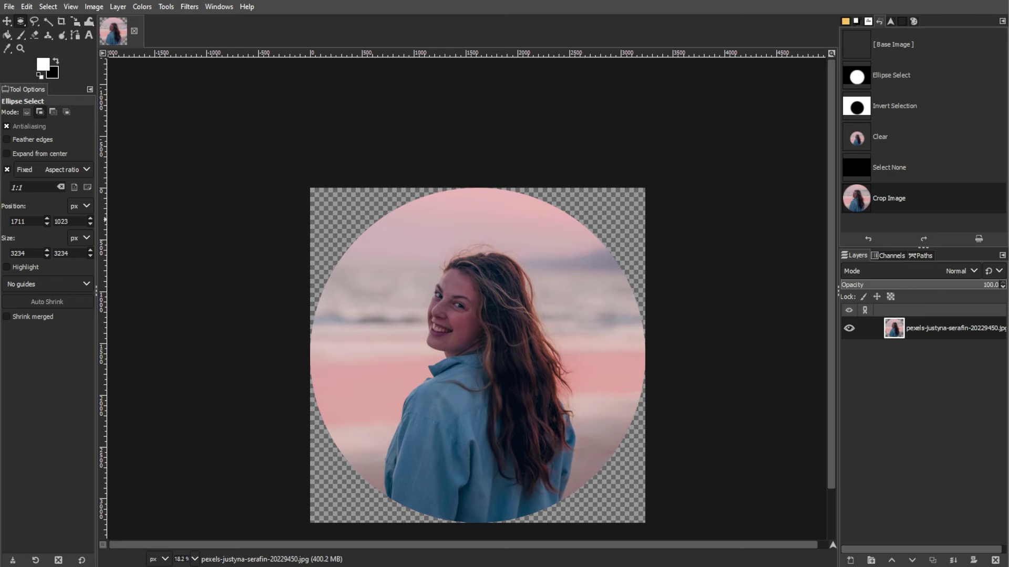
{"action": "scroll", "coordinate": [680, 323], "scroll_direction": "down", "scroll_amount": 2}
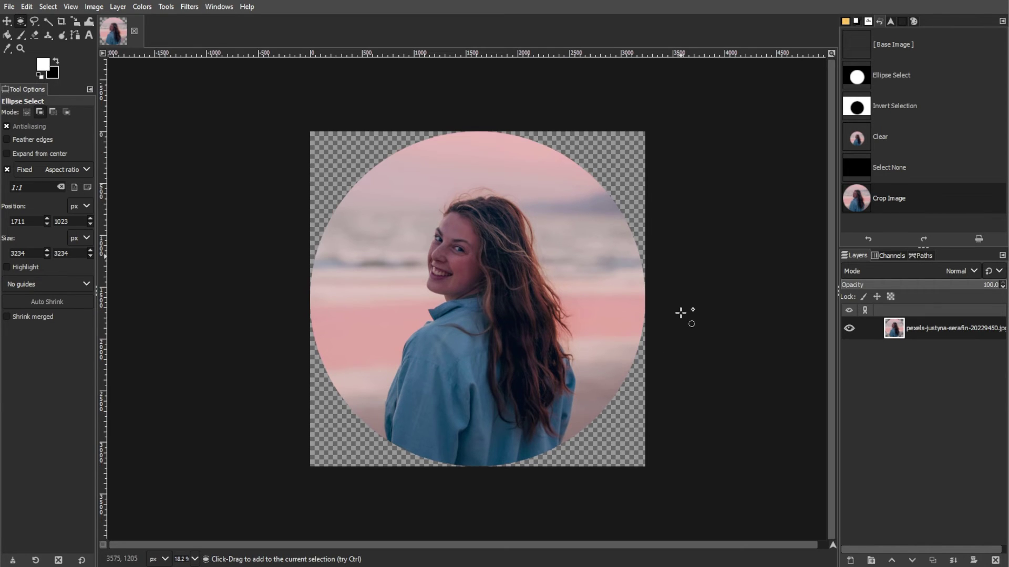